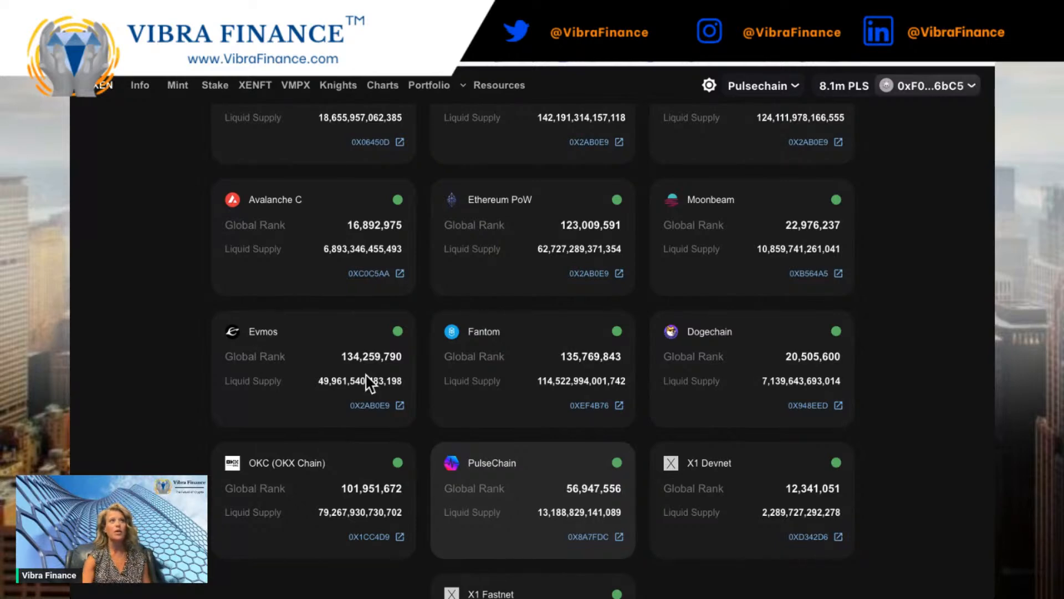
Open the PulseChain XEN dashboard, check the existing free XEN mint's details, and open the list of owned XENFTs
{"action": "left_click", "coordinate": [513, 507]}
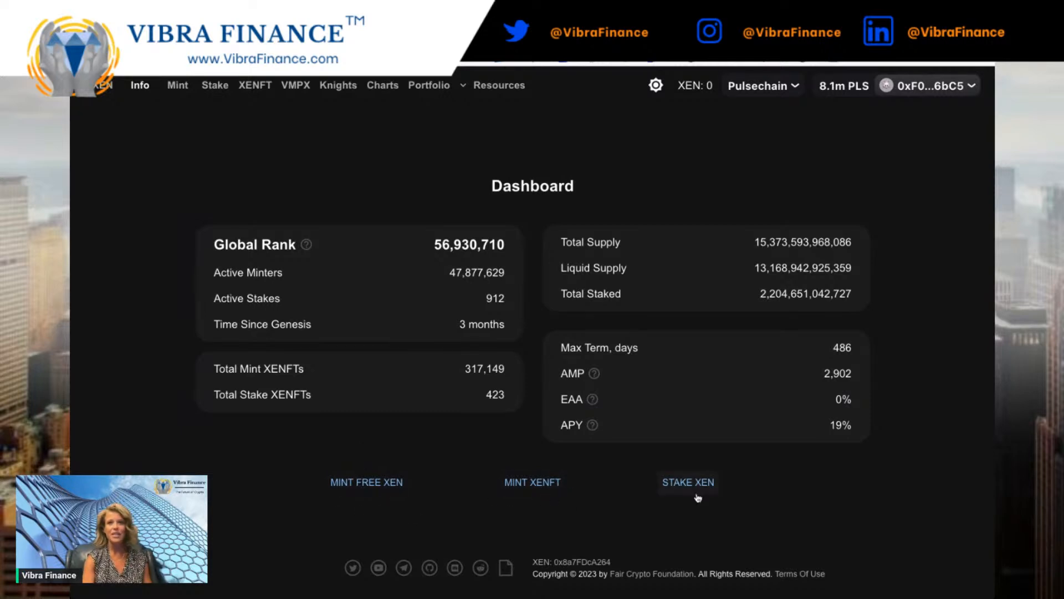
{"action": "left_click", "coordinate": [381, 486]}
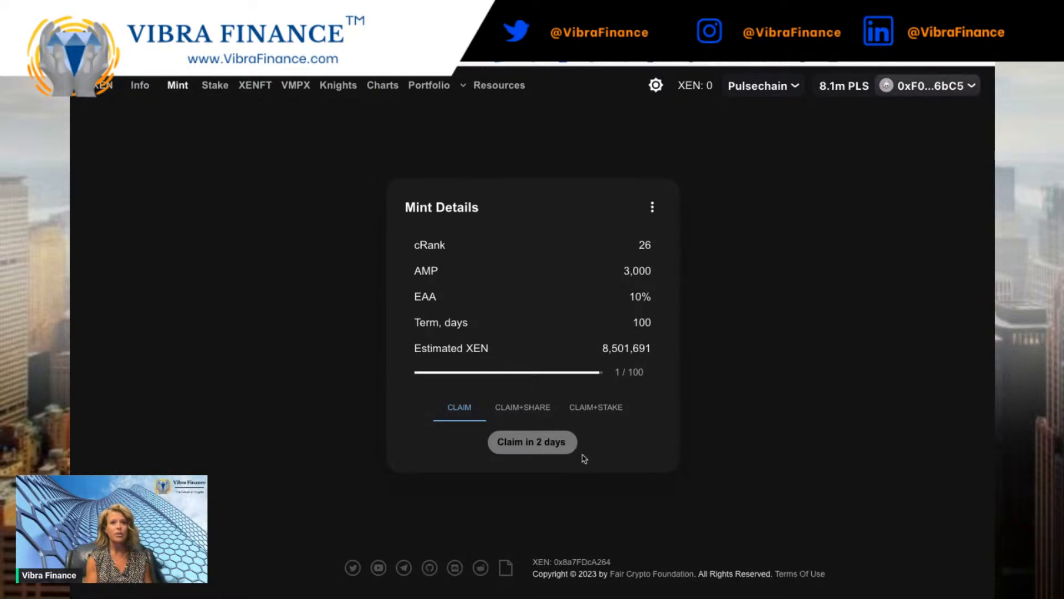
{"action": "left_click", "coordinate": [252, 89]}
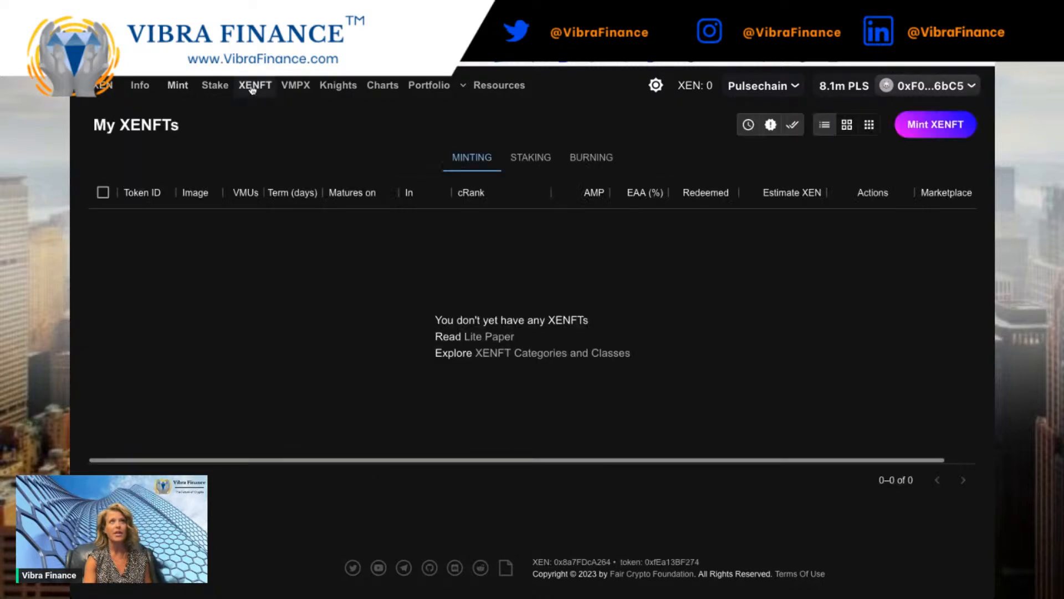
Start a new XENFT mint with the maximum VMU count of 128 and switch the term from a date to 486 days
{"action": "left_click", "coordinate": [937, 125]}
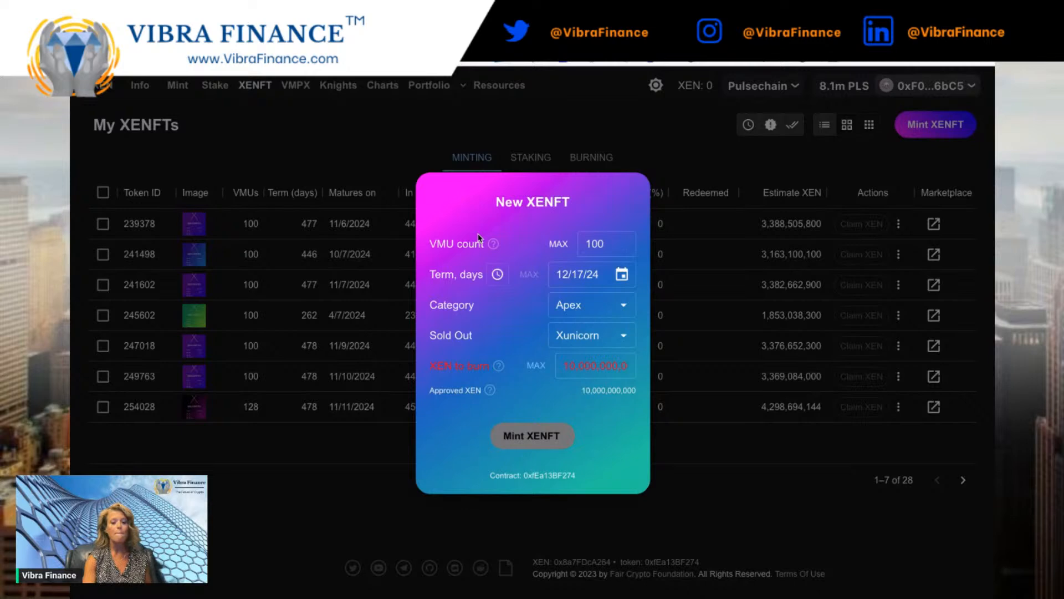
{"action": "mouse_move", "coordinate": [492, 246]}
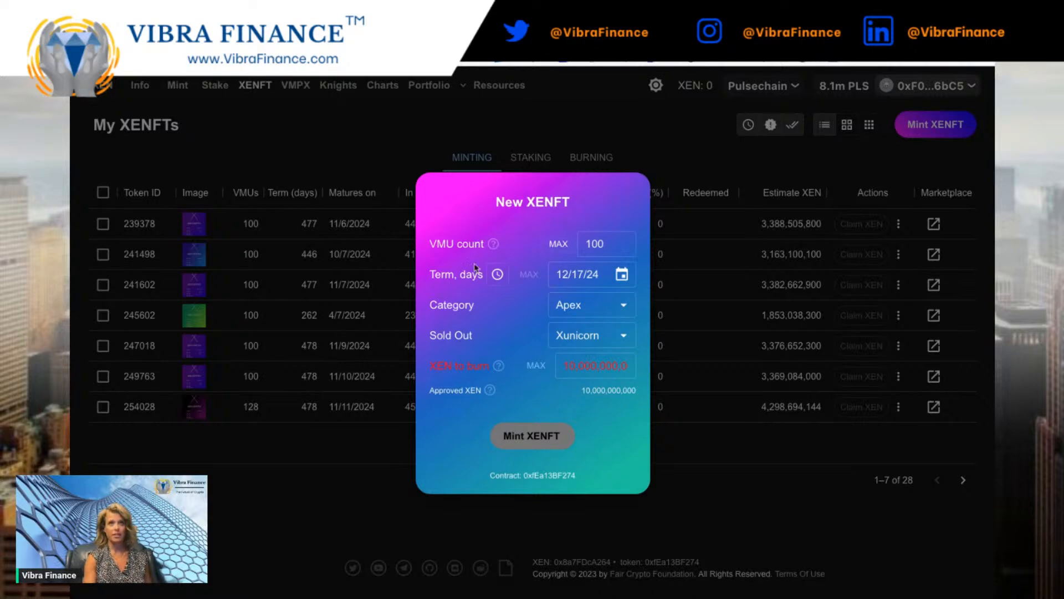
{"action": "left_click", "coordinate": [591, 245]}
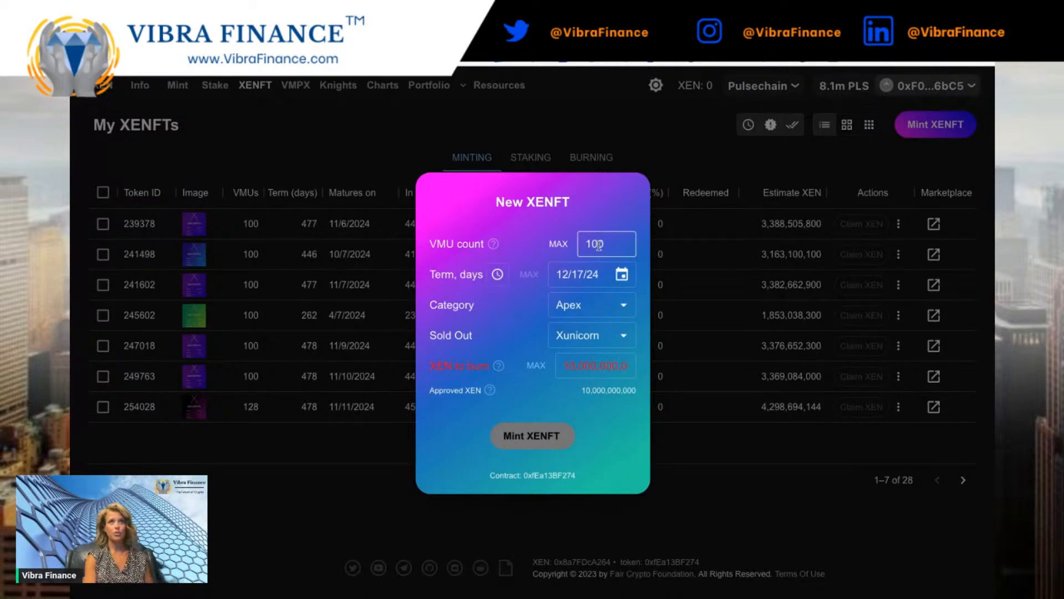
{"action": "left_click", "coordinate": [557, 244]}
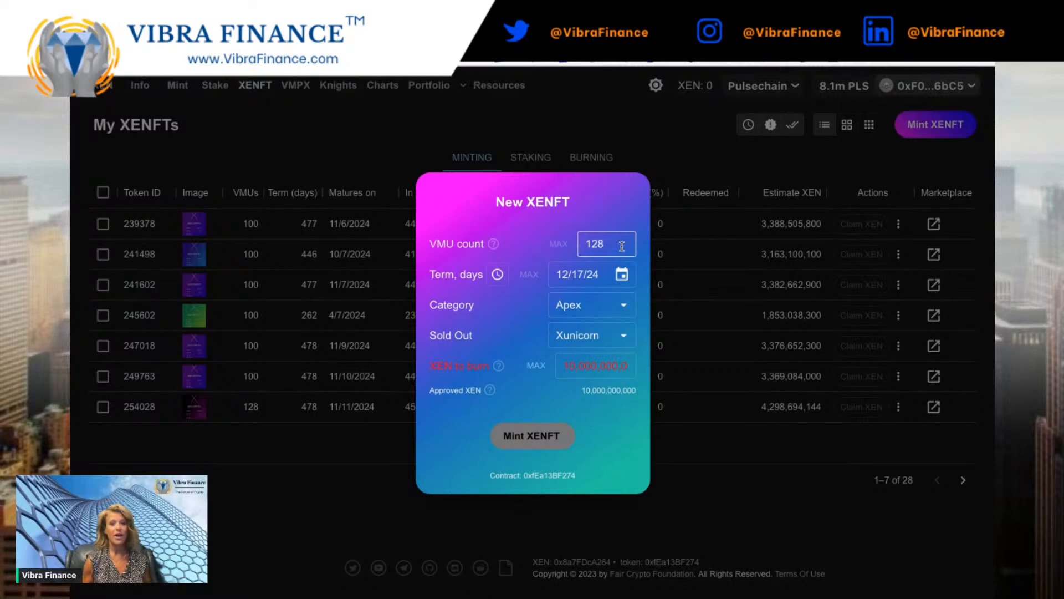
{"action": "left_click", "coordinate": [496, 276]}
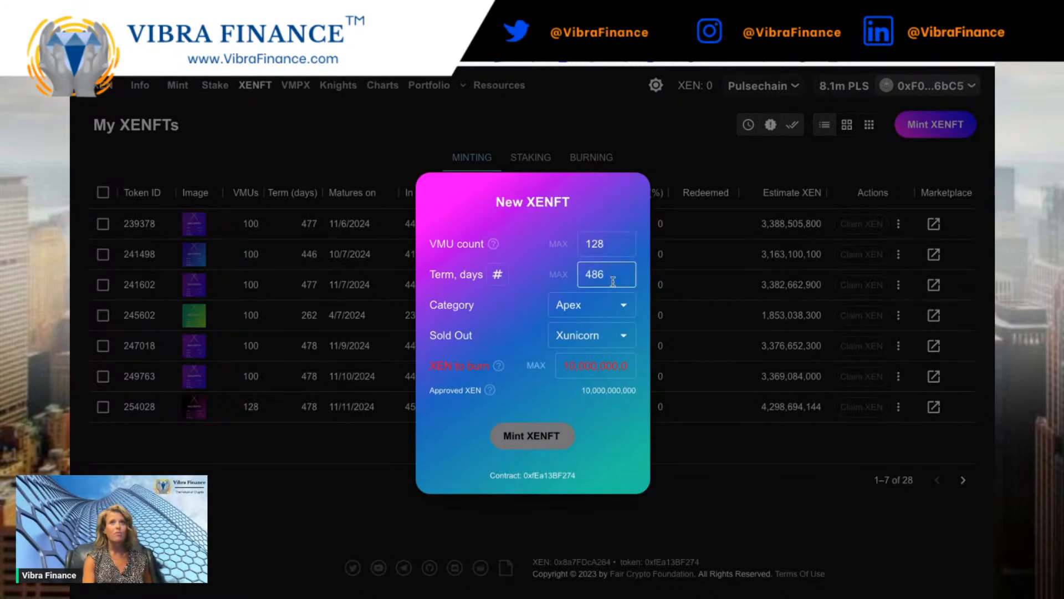
Set the new XENFT's category to Collector
{"action": "left_click", "coordinate": [598, 315]}
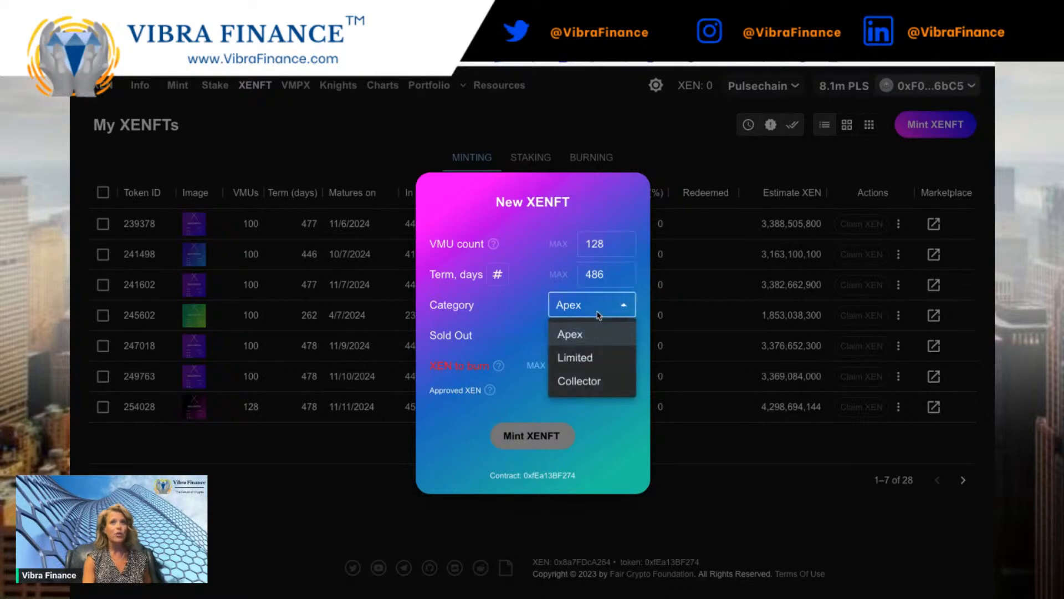
{"action": "left_click", "coordinate": [583, 392]}
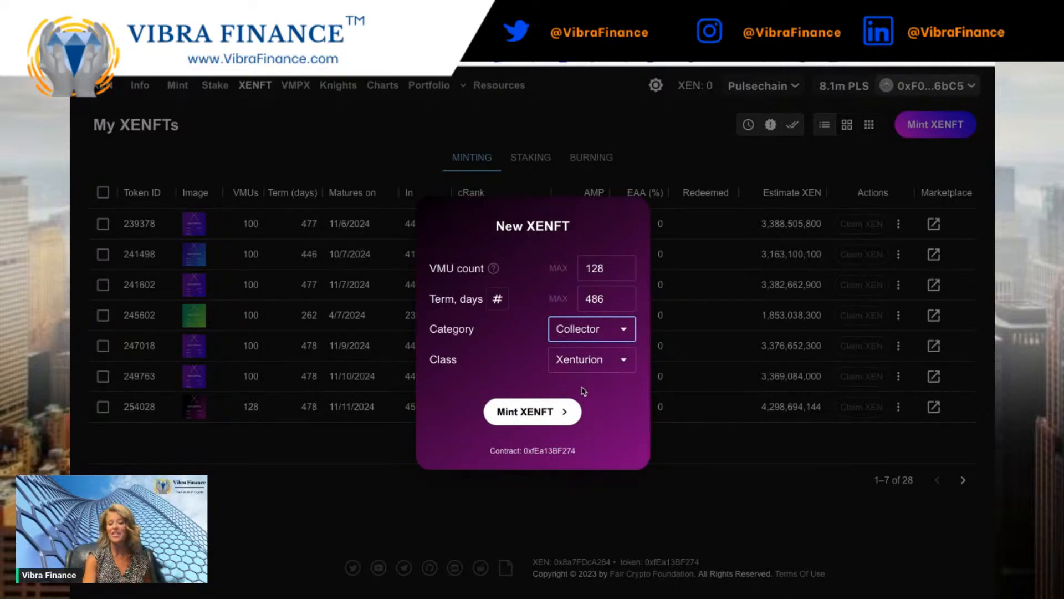
{"action": "left_click", "coordinate": [591, 330]}
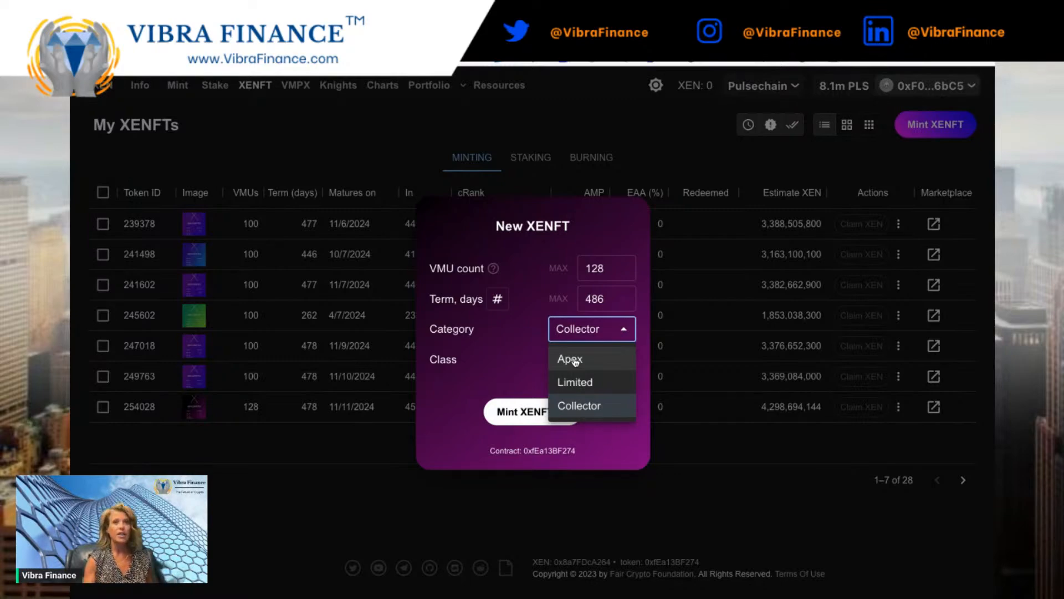
{"action": "left_click", "coordinate": [572, 407]}
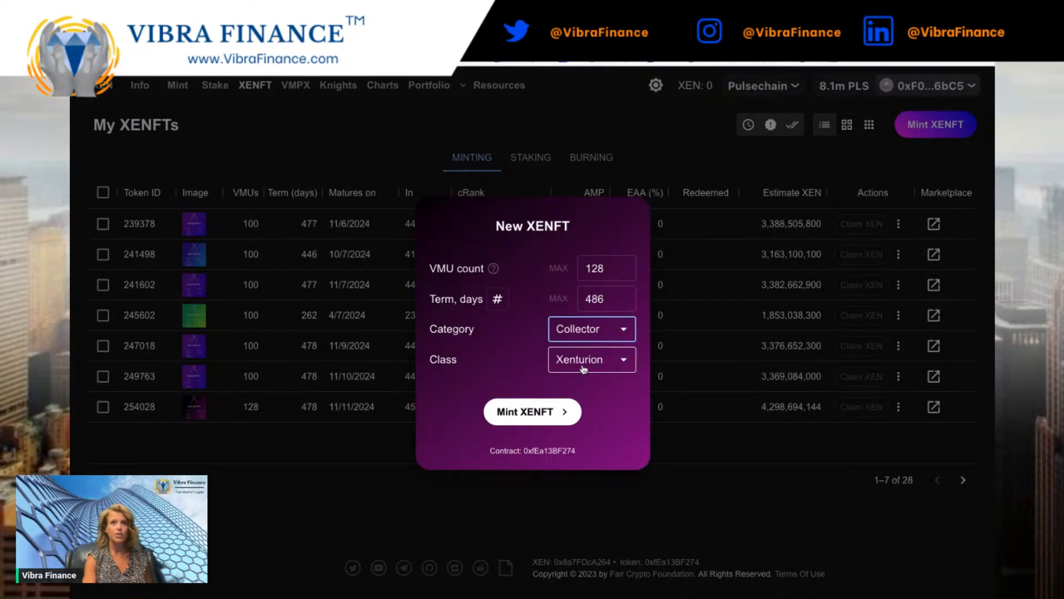
Try a VMU count of 12, restore it to 128, and mint the Collector XENFT
{"action": "left_click", "coordinate": [609, 267]}
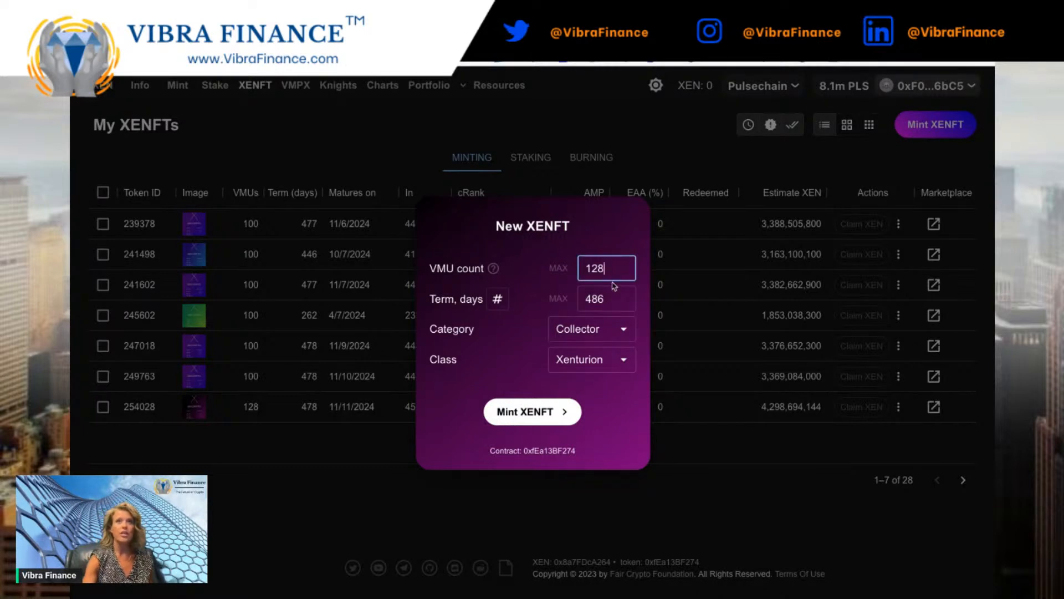
{"action": "key", "text": "BackSpace"}
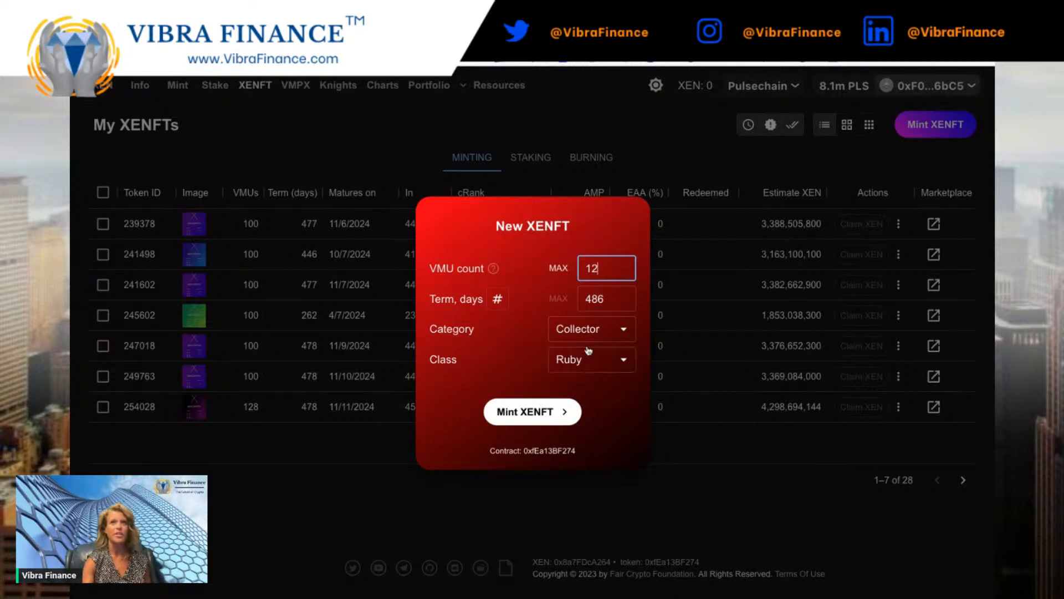
{"action": "type", "text": "8"}
{"action": "left_click", "coordinate": [554, 417]}
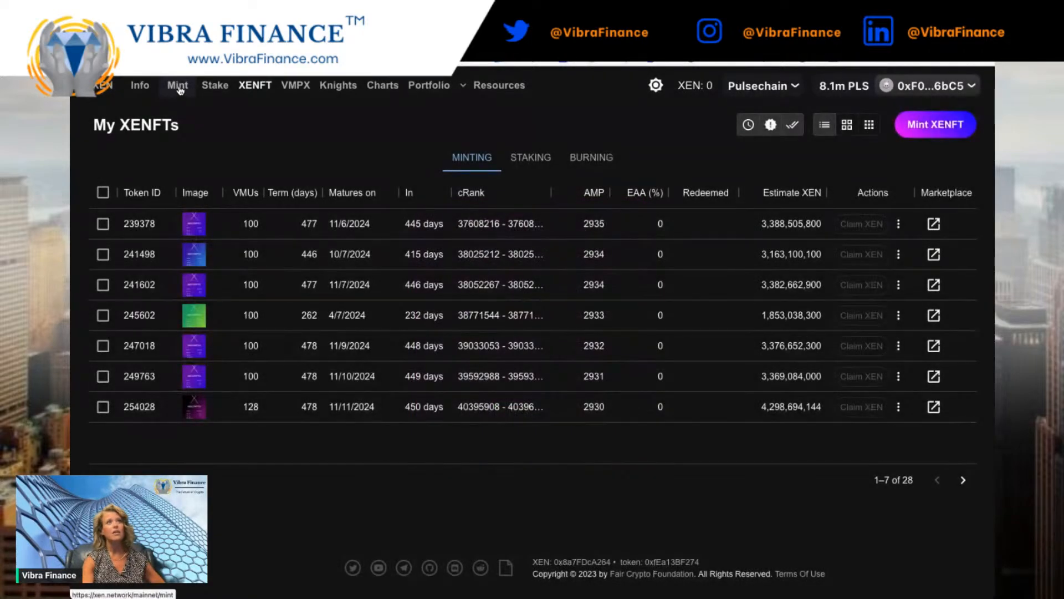
Refresh the XENFT list by leaving and reopening it, and find the newly minted 486-day XENFT on its last page
{"action": "left_click", "coordinate": [181, 89]}
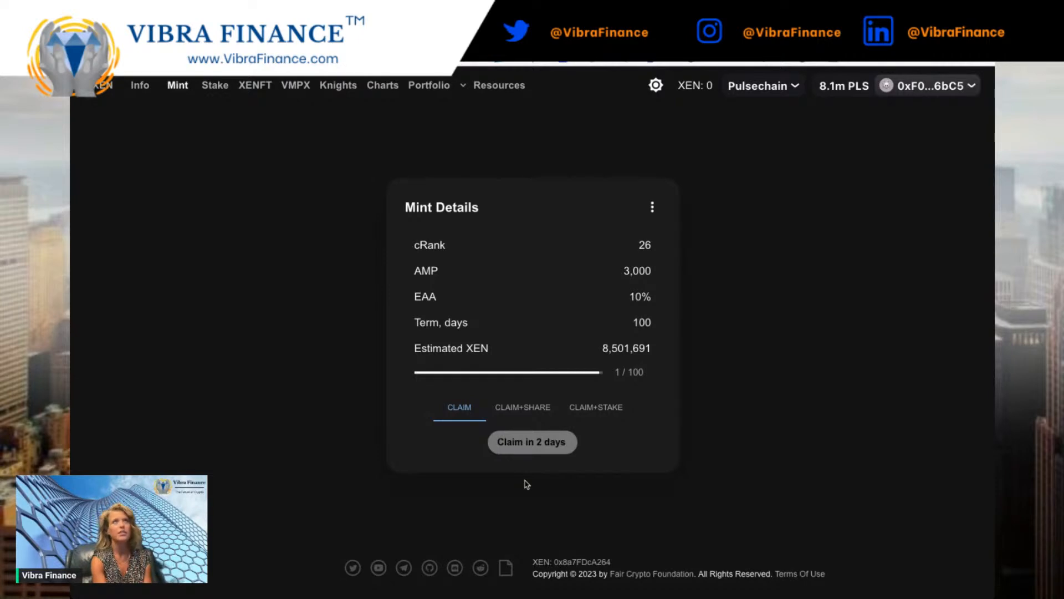
{"action": "left_click", "coordinate": [264, 90]}
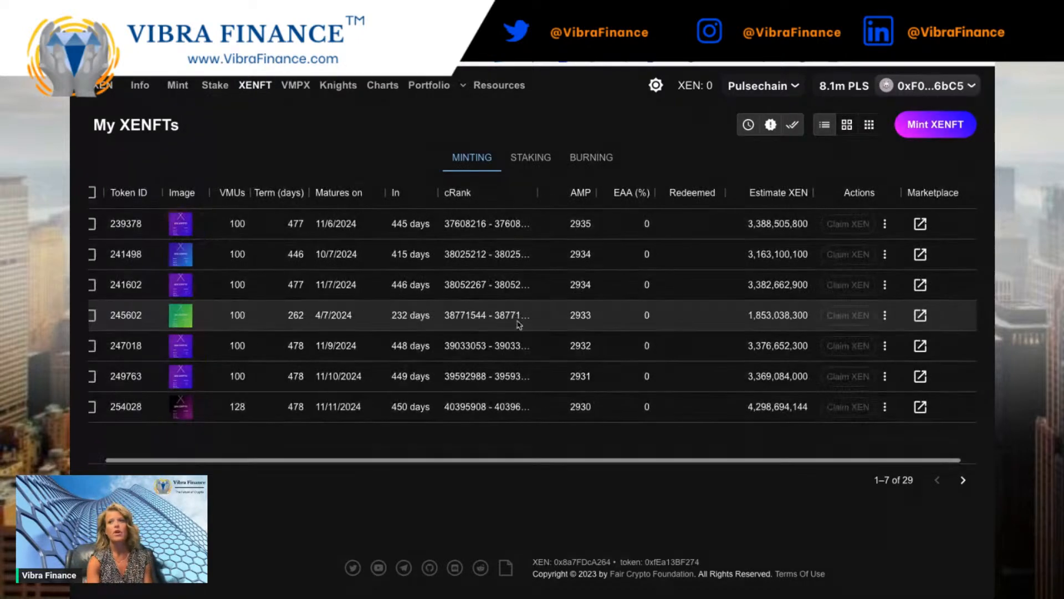
{"action": "left_click", "coordinate": [963, 480]}
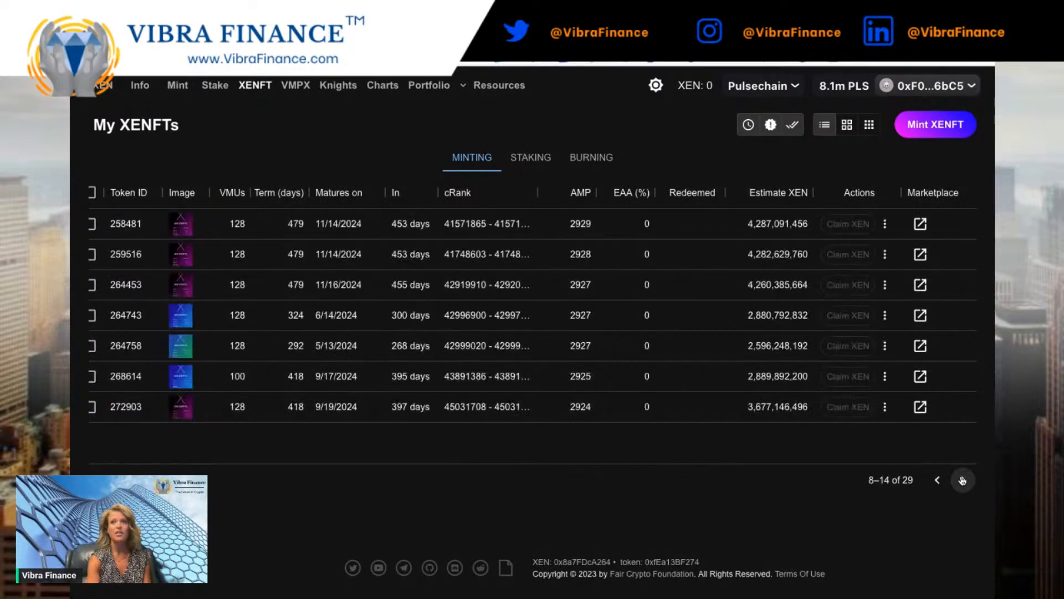
{"action": "left_click", "coordinate": [963, 480]}
{"action": "left_click", "coordinate": [964, 481]}
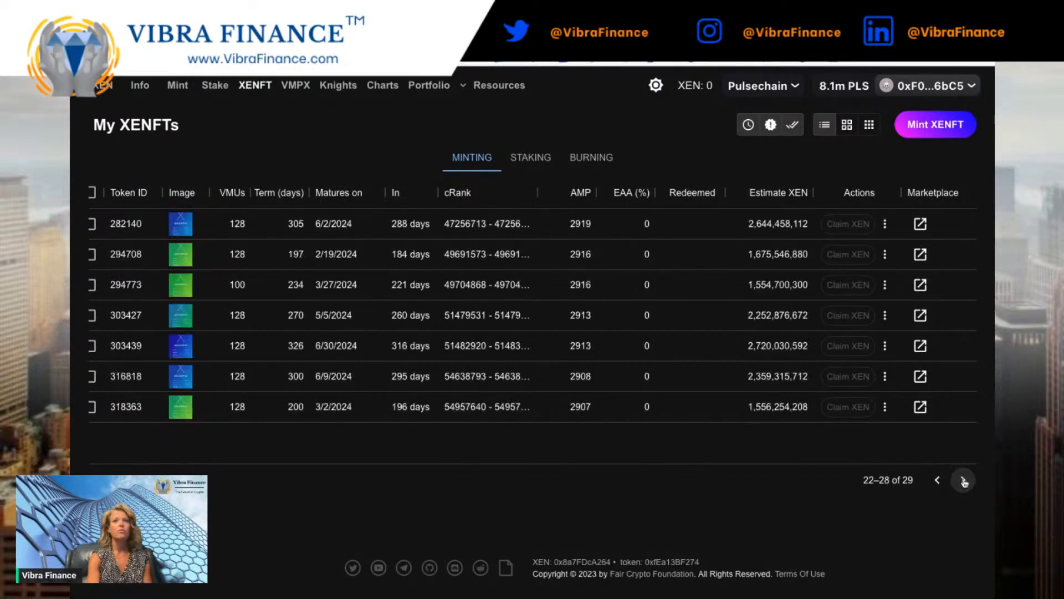
{"action": "left_click", "coordinate": [964, 482]}
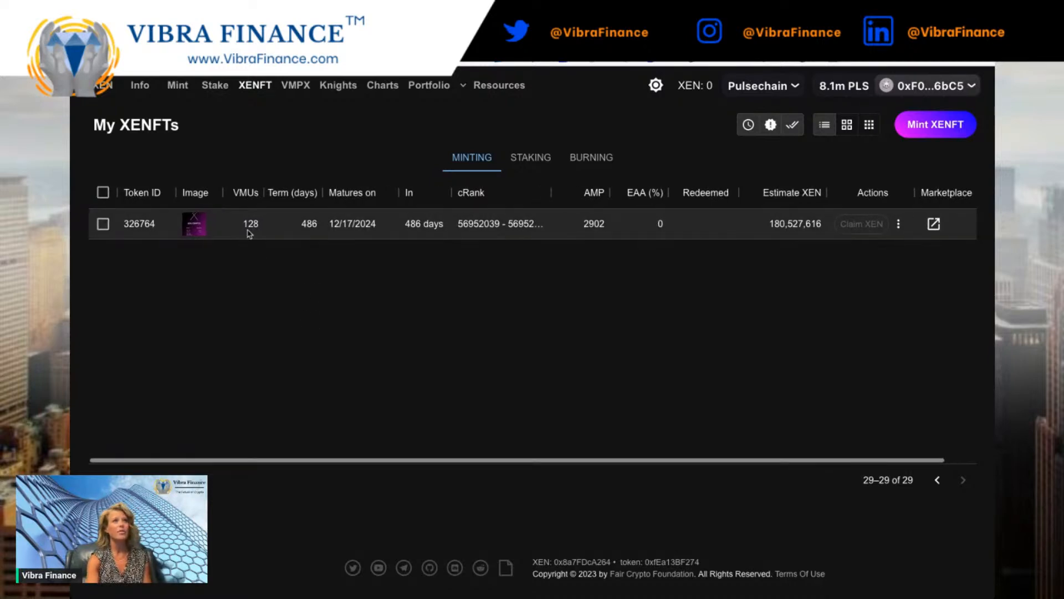
{"action": "left_click", "coordinate": [193, 231]}
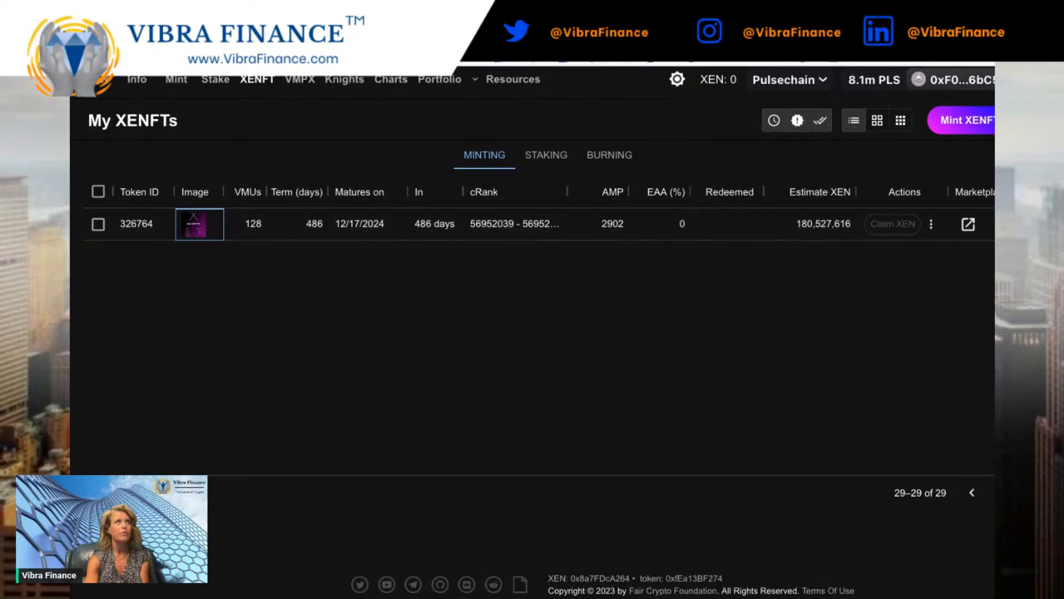
Reload the XENFT page and go to the last page of minting entries to check the new mint's updated estimate
{"action": "left_click", "coordinate": [131, 44]}
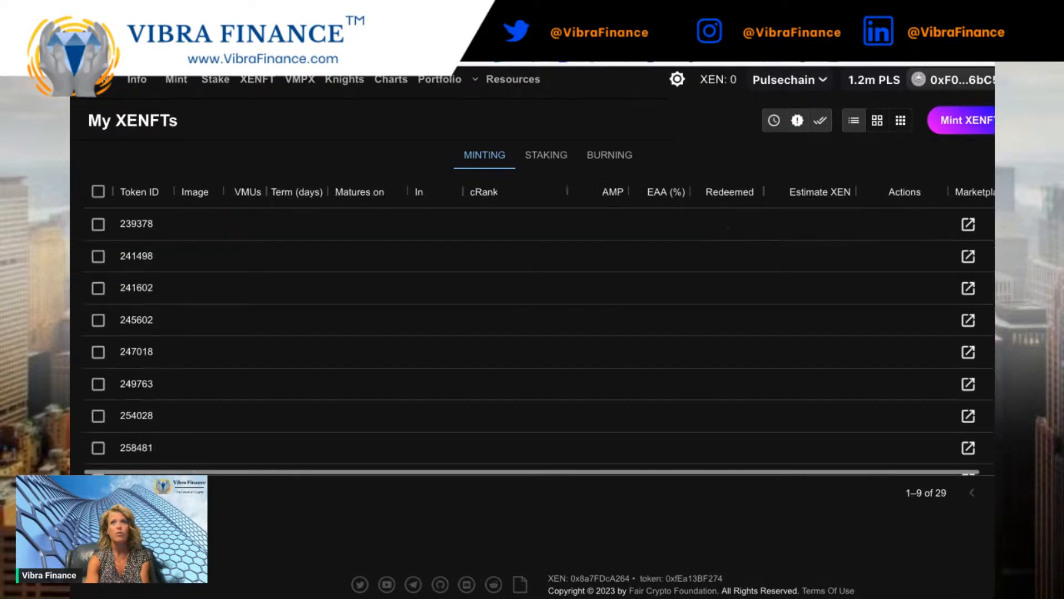
{"action": "scroll", "coordinate": [945, 505], "scroll_direction": "right", "scroll_amount": 1}
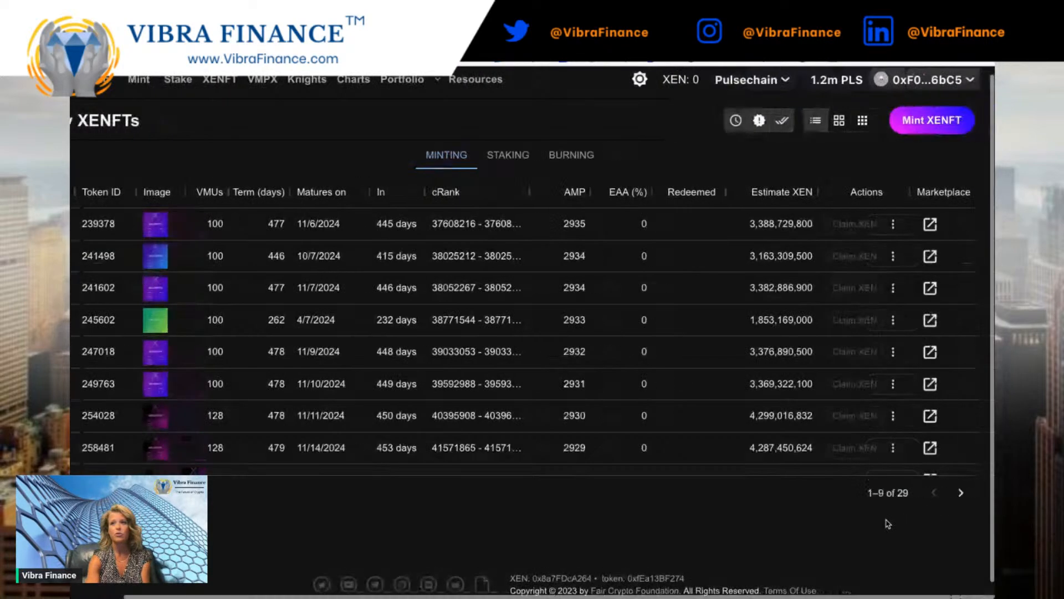
{"action": "left_click", "coordinate": [961, 491]}
{"action": "left_click", "coordinate": [962, 493]}
{"action": "left_click", "coordinate": [962, 494]}
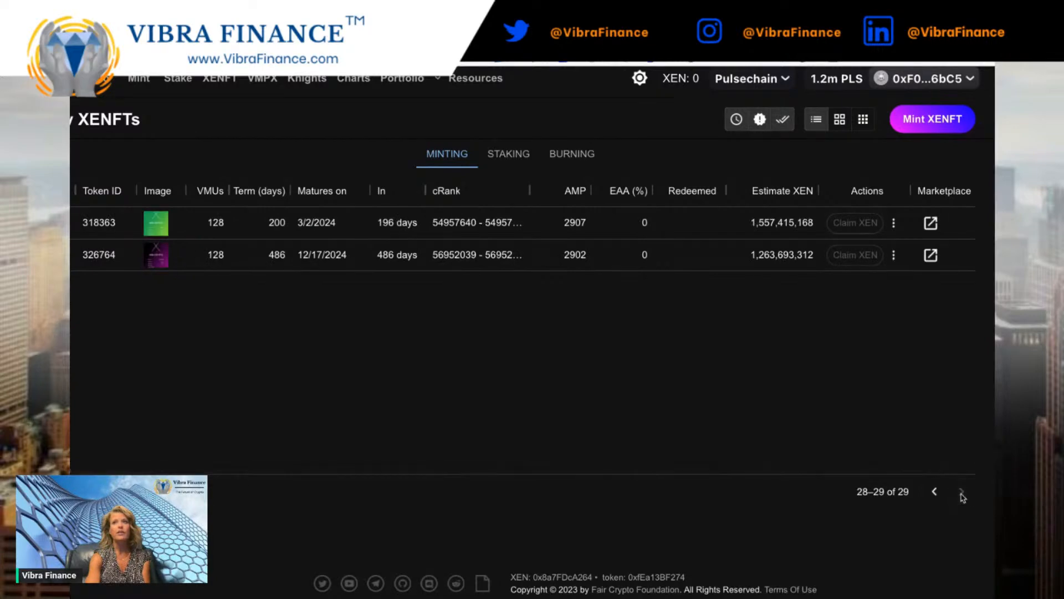
Copy the 486-day XENFT's estimated XEN and enter 1,263,693,312 as the pXEN amount for a swap to PLS in PulseX
{"action": "left_click", "coordinate": [748, 257]}
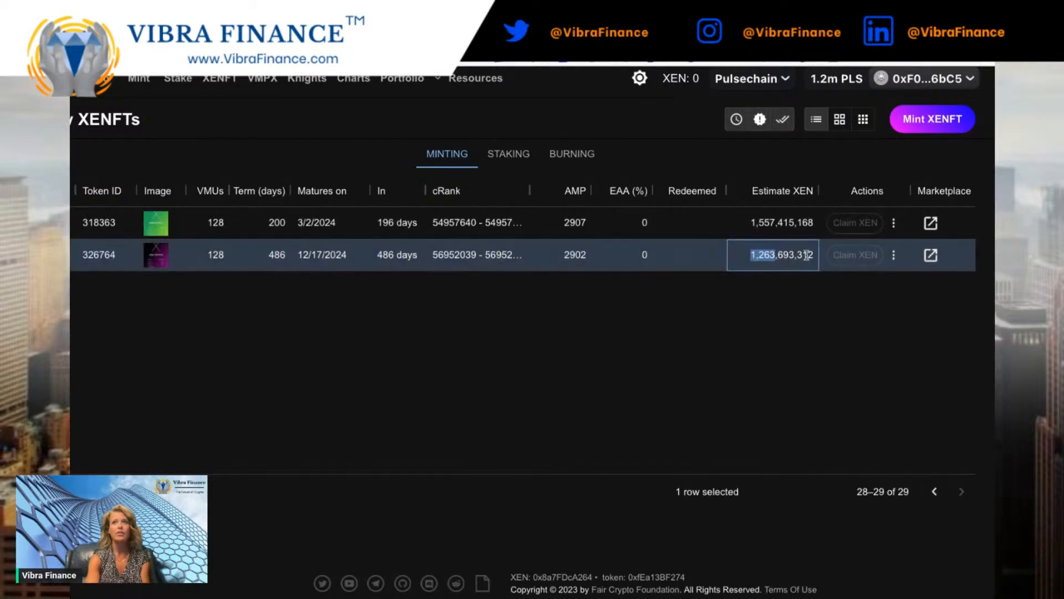
{"action": "left_click_drag", "start_coordinate": [815, 259], "coordinate": [741, 260]}
{"action": "key", "text": "ctrl+c"}
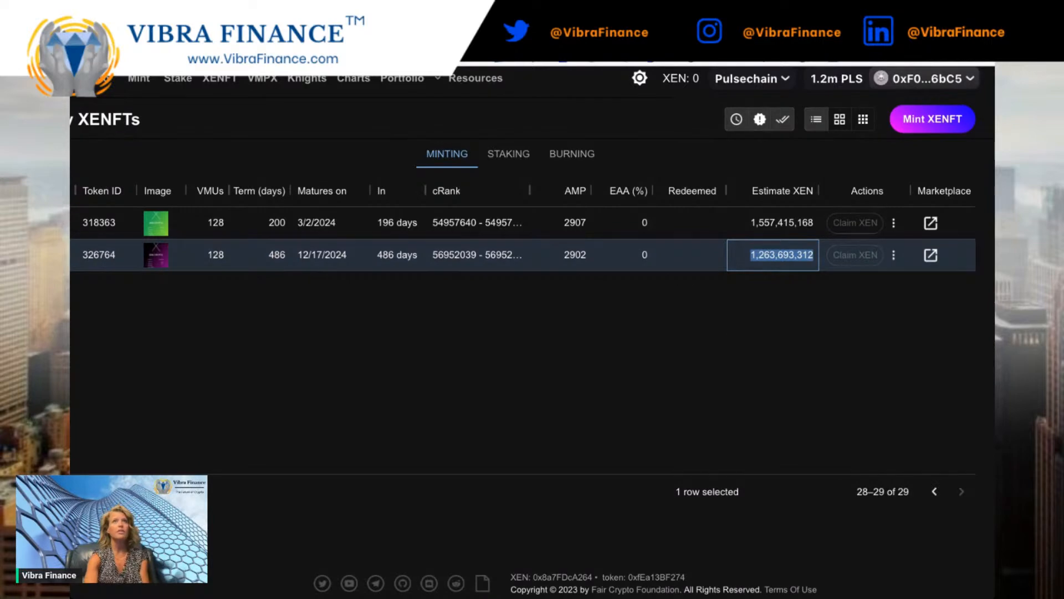
{"action": "key", "text": "ctrl+Tab"}
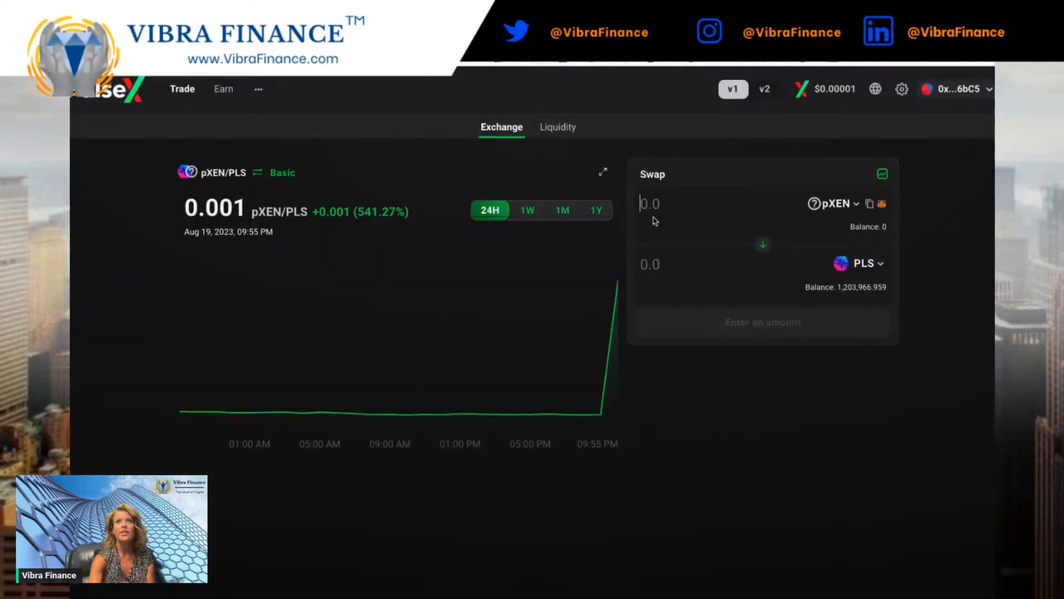
{"action": "key", "text": "ctrl+v"}
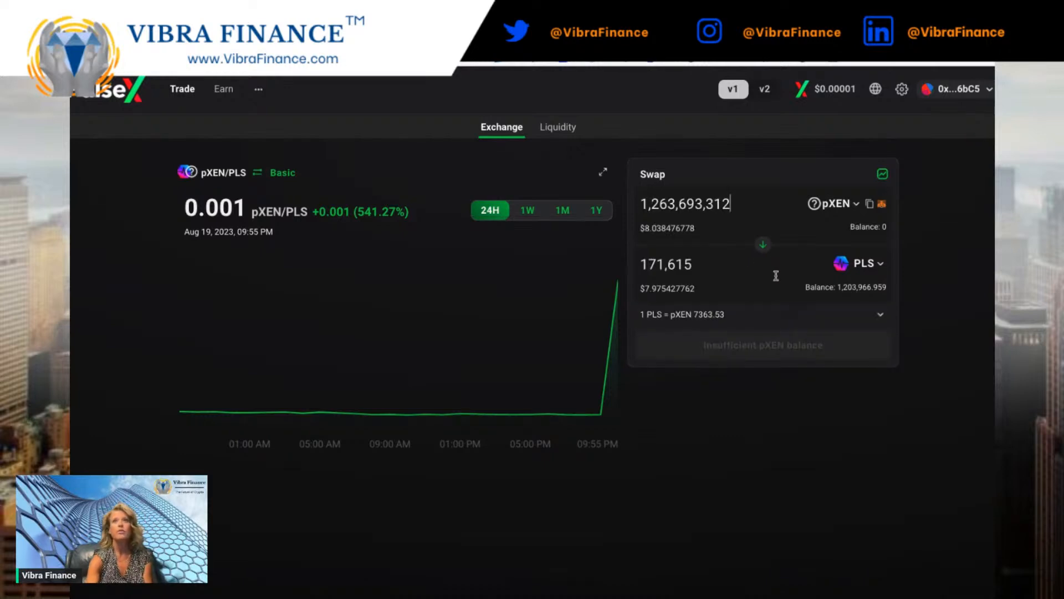
{"action": "scroll", "coordinate": [791, 302], "scroll_direction": "down", "scroll_amount": 1}
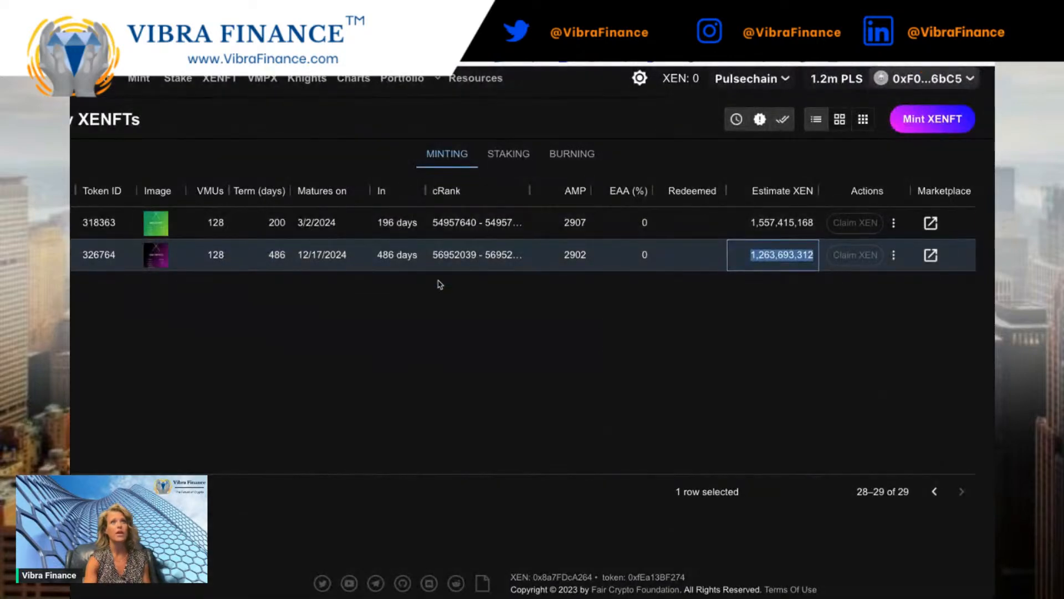
Open the XENFT token contract in the PulseChain explorer and go to its XEN Torrent (pXENT) token page
{"action": "scroll", "coordinate": [454, 317], "scroll_direction": "left", "scroll_amount": 1}
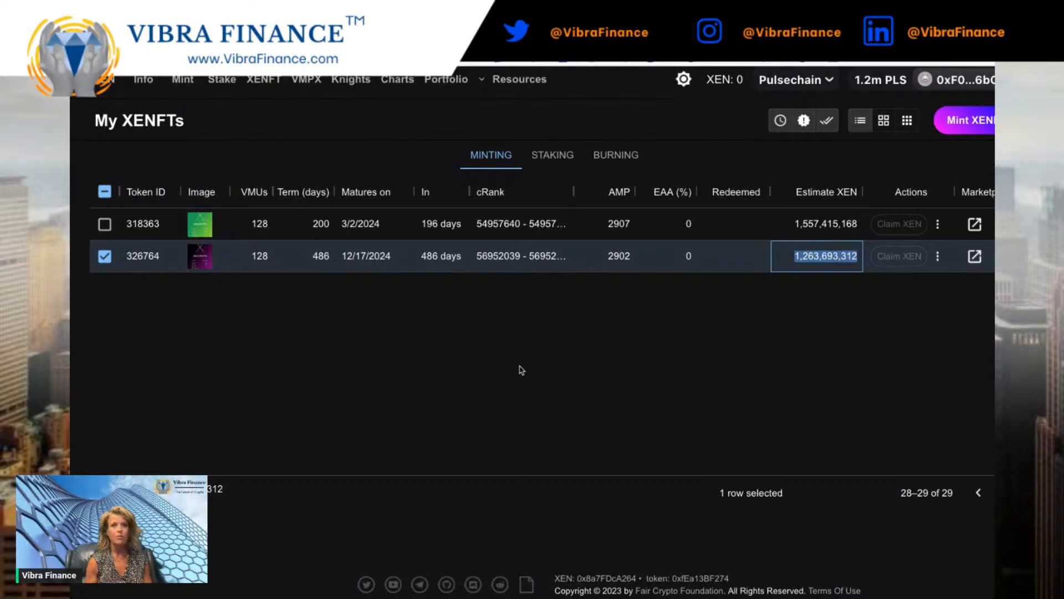
{"action": "left_click", "coordinate": [678, 580]}
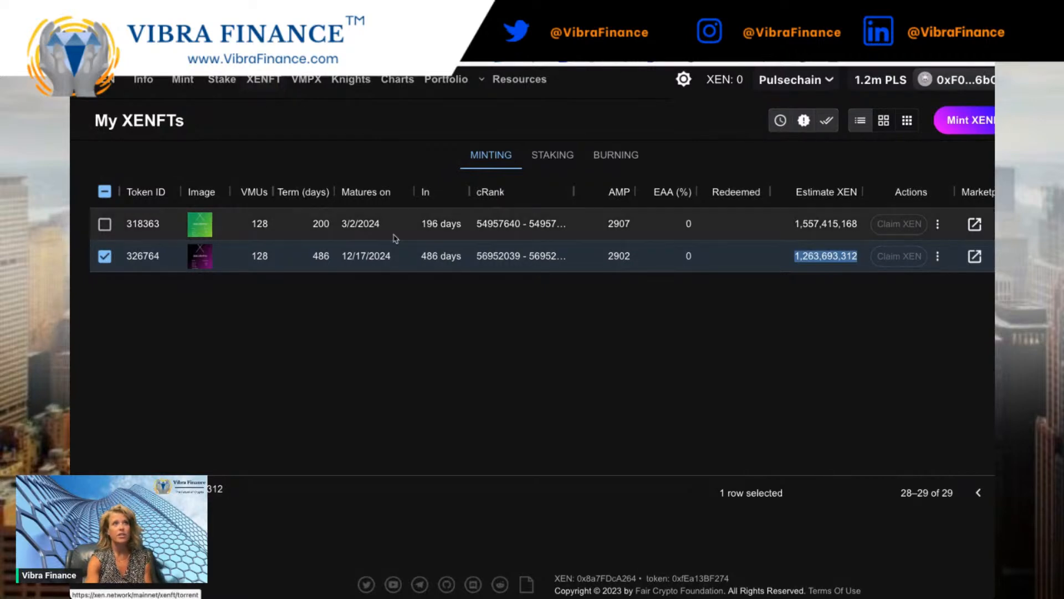
{"action": "scroll", "coordinate": [665, 472], "scroll_direction": "up", "scroll_amount": 5}
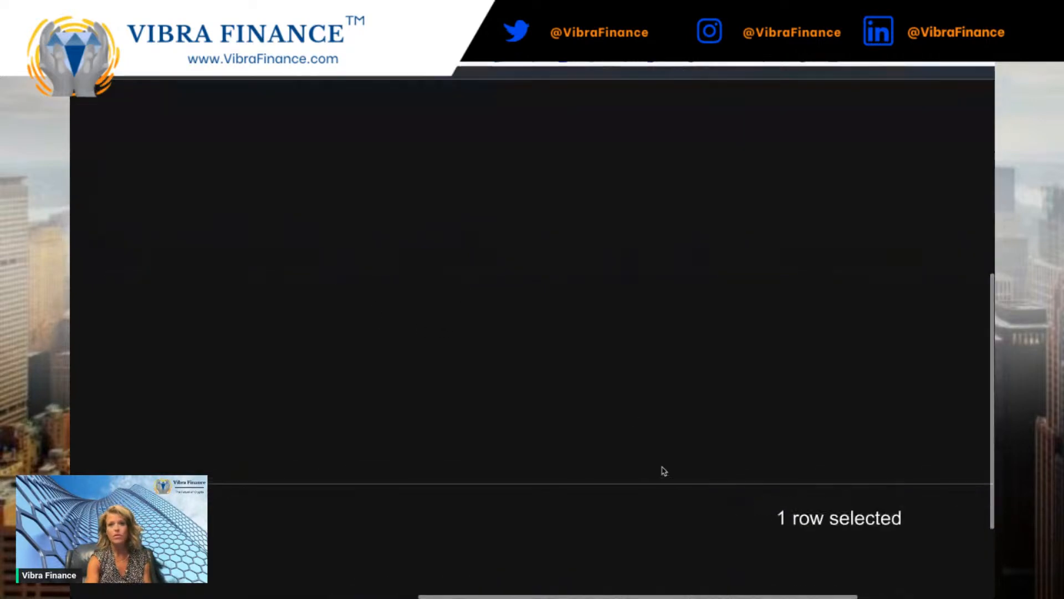
{"action": "scroll", "coordinate": [664, 471], "scroll_direction": "down", "scroll_amount": 3}
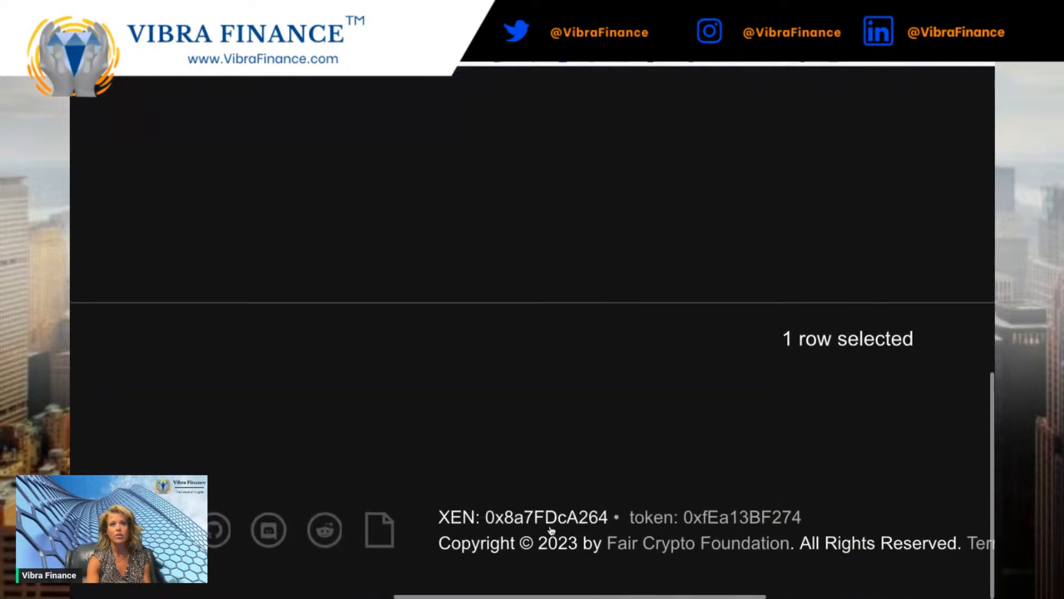
{"action": "left_click", "coordinate": [719, 521]}
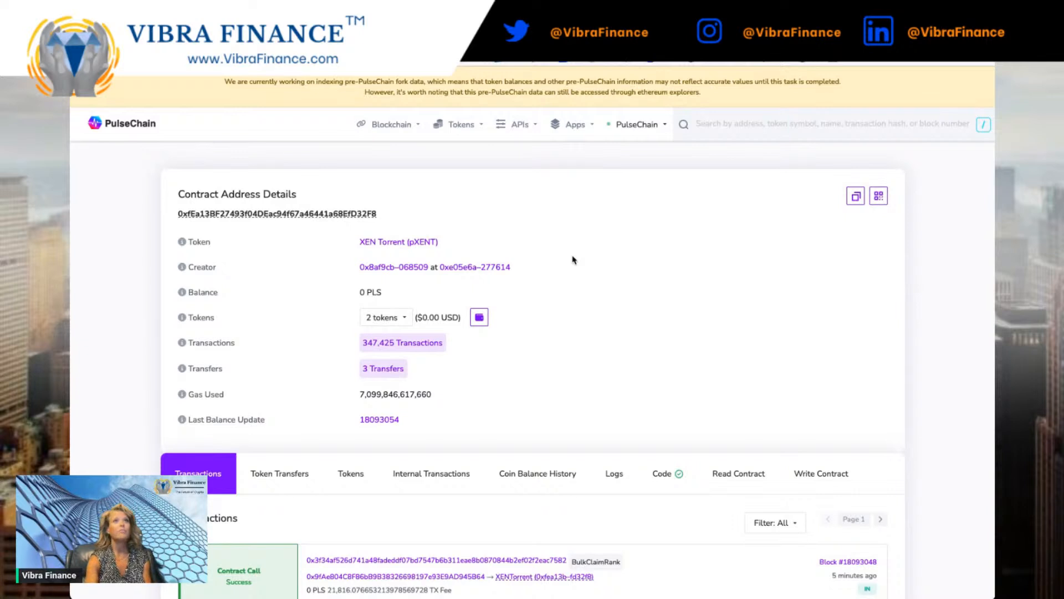
{"action": "left_click", "coordinate": [392, 246]}
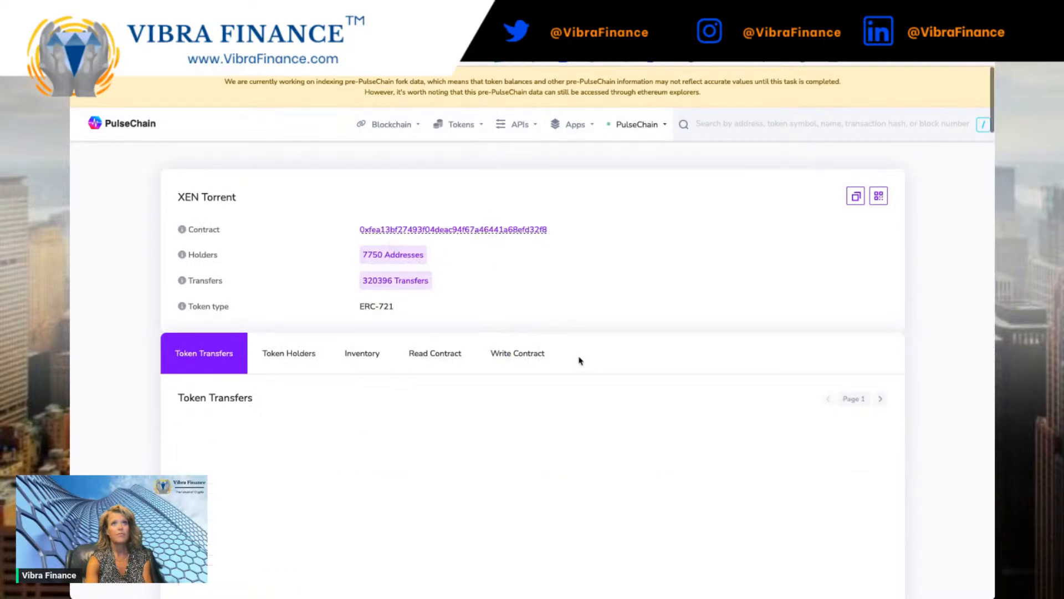
Open the XEN Torrent contract's write functions and submit bulkClaimRank with a count of 130 and a term of 320
{"action": "left_click", "coordinate": [521, 356]}
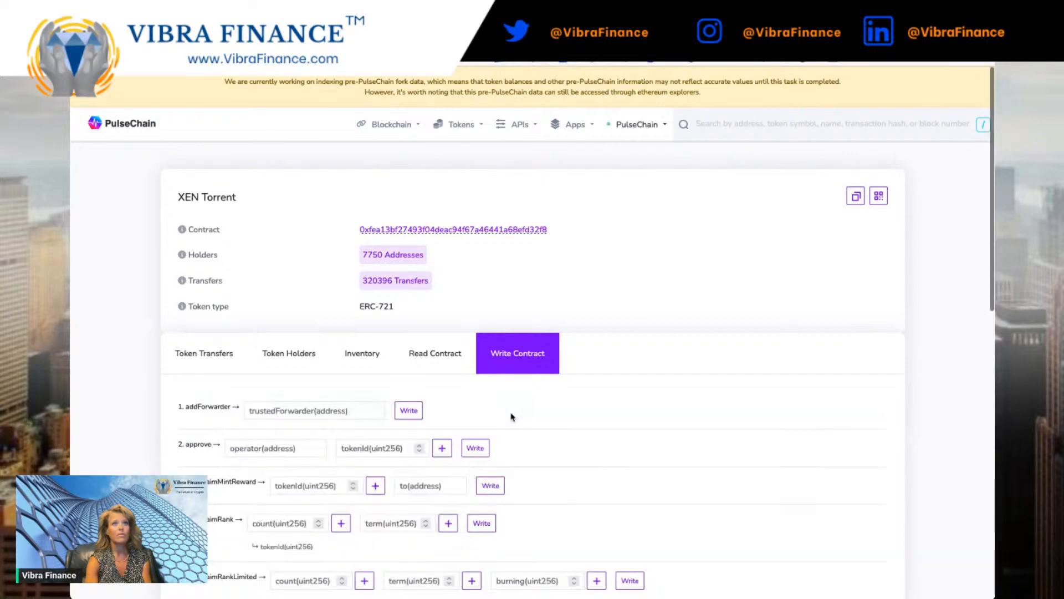
{"action": "scroll", "coordinate": [509, 427], "scroll_direction": "down", "scroll_amount": 2}
{"action": "left_click", "coordinate": [282, 445]}
{"action": "type", "text": "13"}
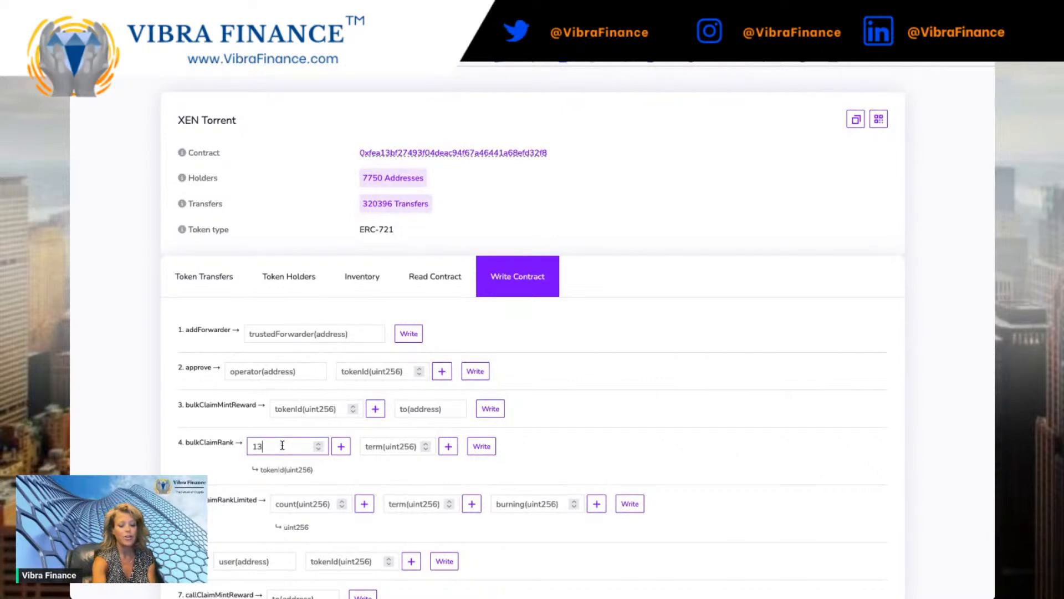
{"action": "type", "text": "0"}
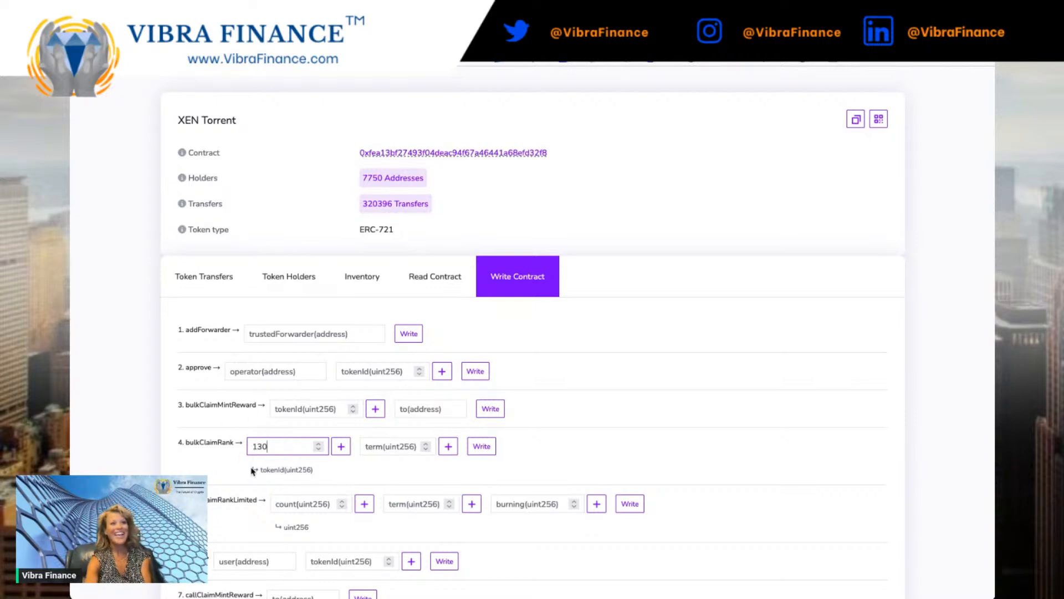
{"action": "left_click", "coordinate": [397, 446]}
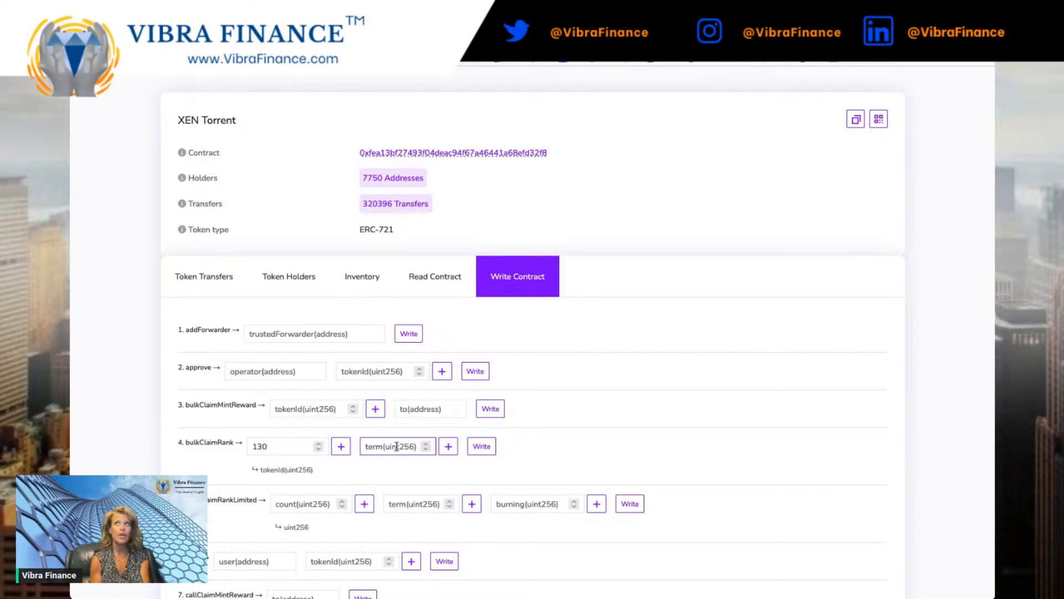
{"action": "type", "text": "320"}
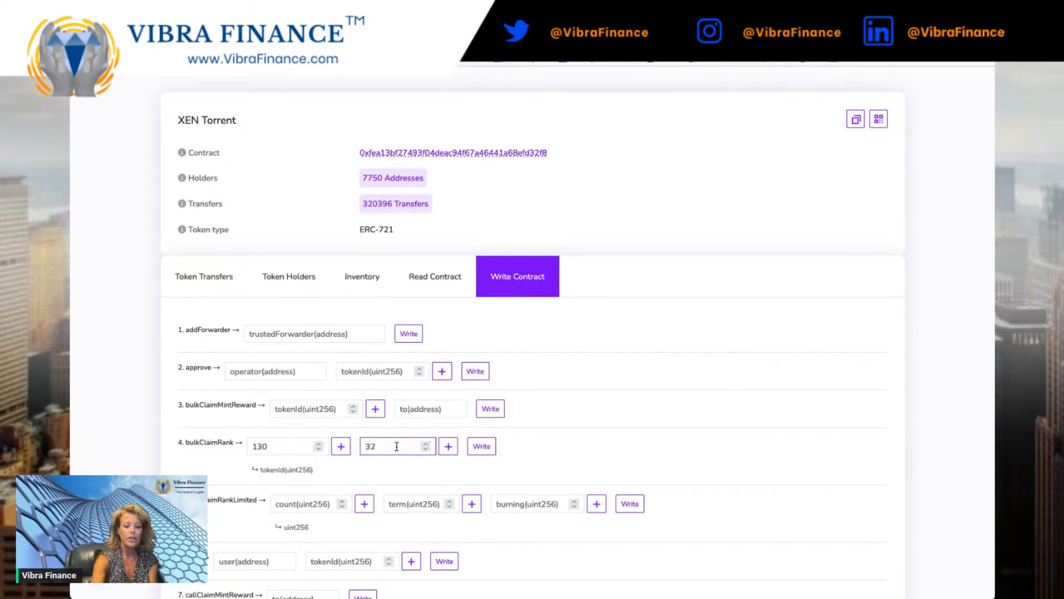
{"action": "left_click", "coordinate": [482, 447]}
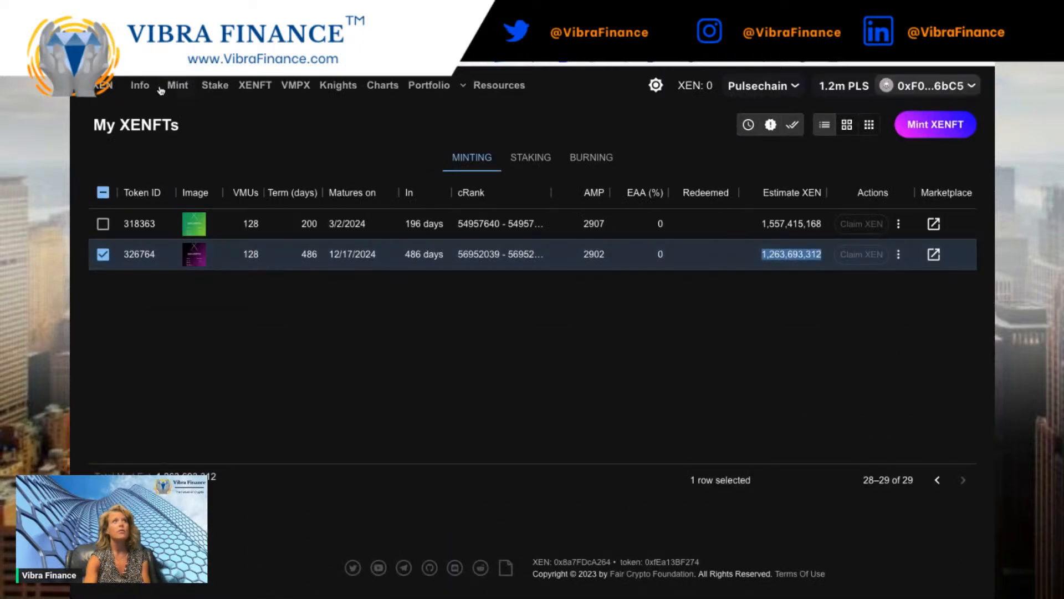
Reload the My XENFTs minting list and find the new 130-VMU, 320-day XENFT on its last page
{"action": "key", "text": "super+r"}
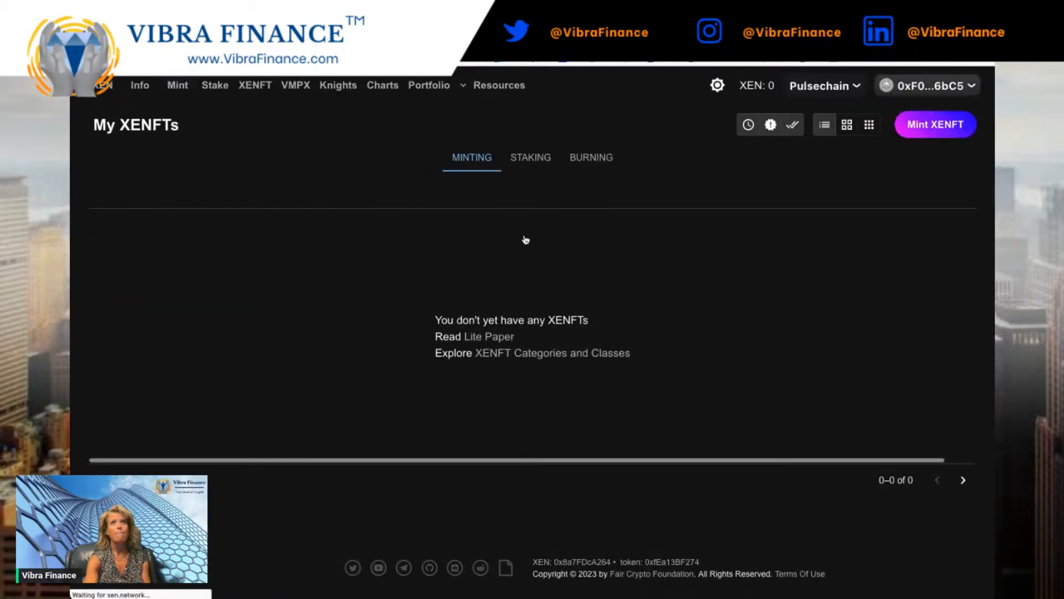
{"action": "left_click", "coordinate": [962, 481]}
{"action": "left_click", "coordinate": [963, 481]}
{"action": "left_click", "coordinate": [963, 482]}
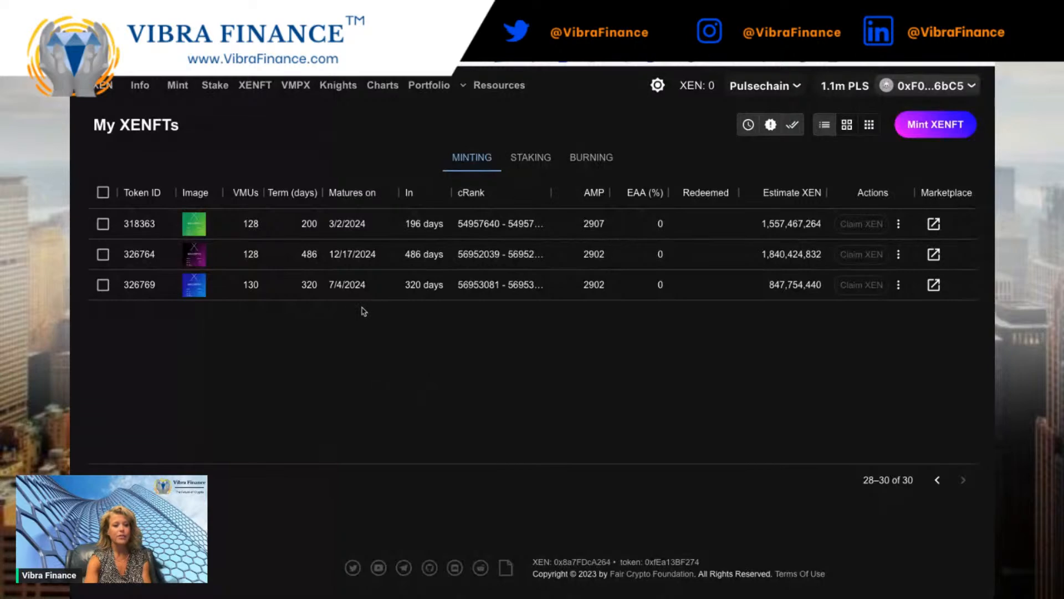
{"action": "mouse_move", "coordinate": [198, 287]}
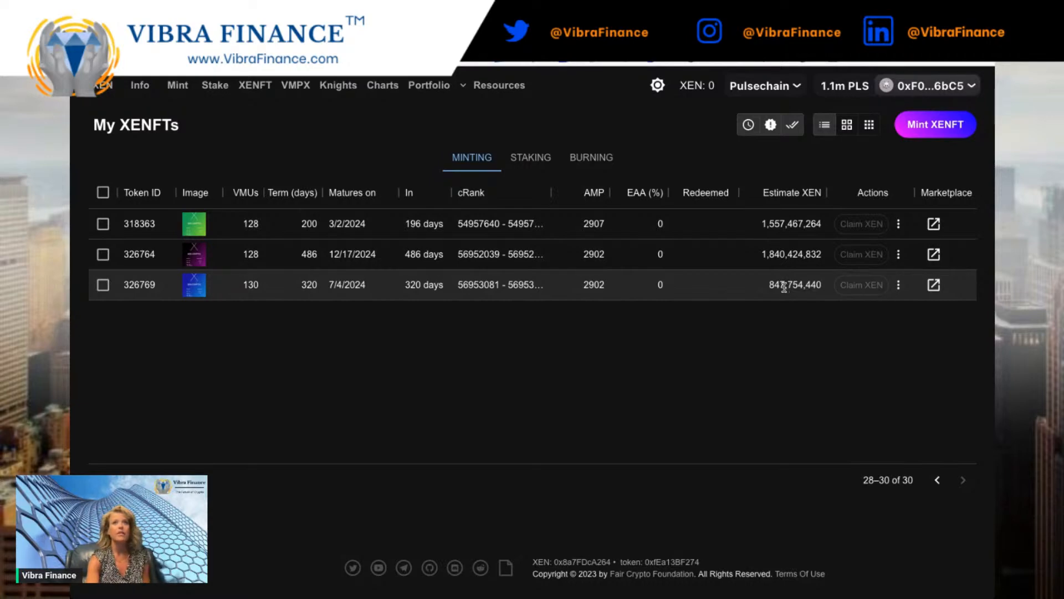
Refresh the minting list once more and return to its last page to recheck the 320-day XENFT's estimated XEN
{"action": "left_click", "coordinate": [118, 37]}
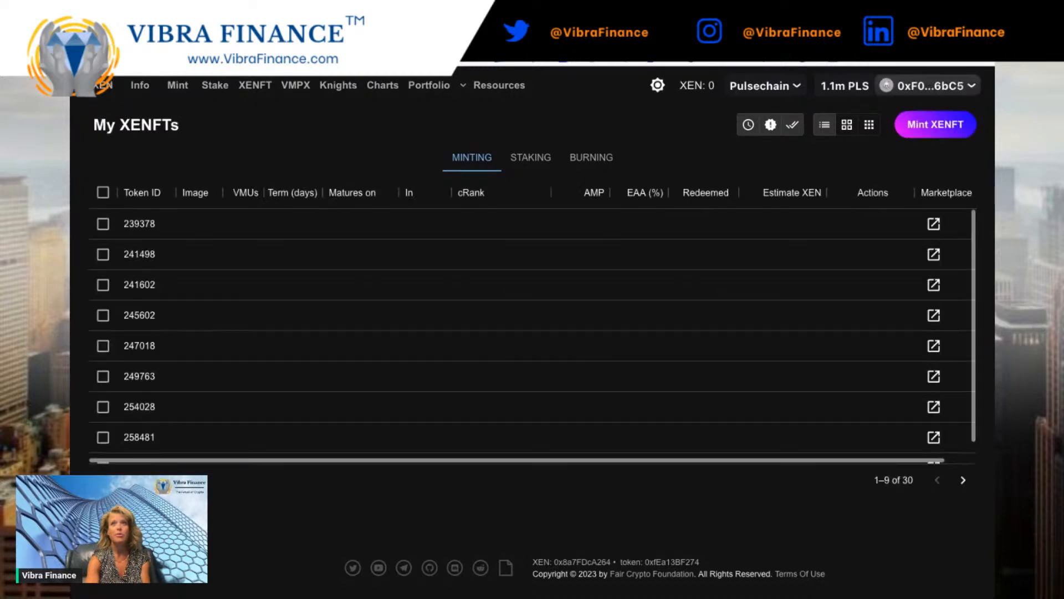
{"action": "left_click", "coordinate": [964, 480]}
{"action": "left_click", "coordinate": [964, 480]}
{"action": "left_click", "coordinate": [963, 481]}
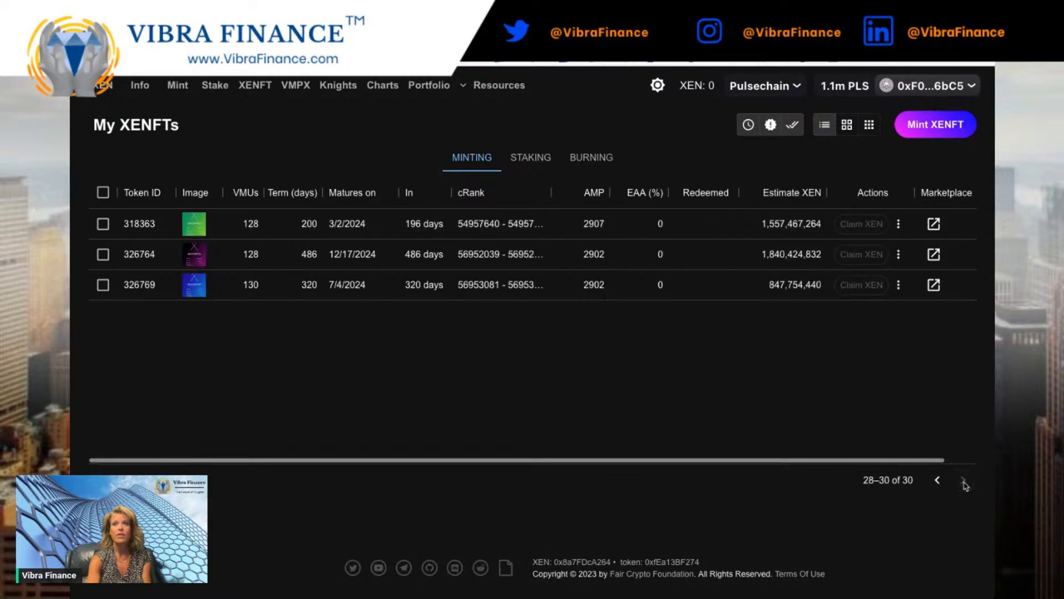